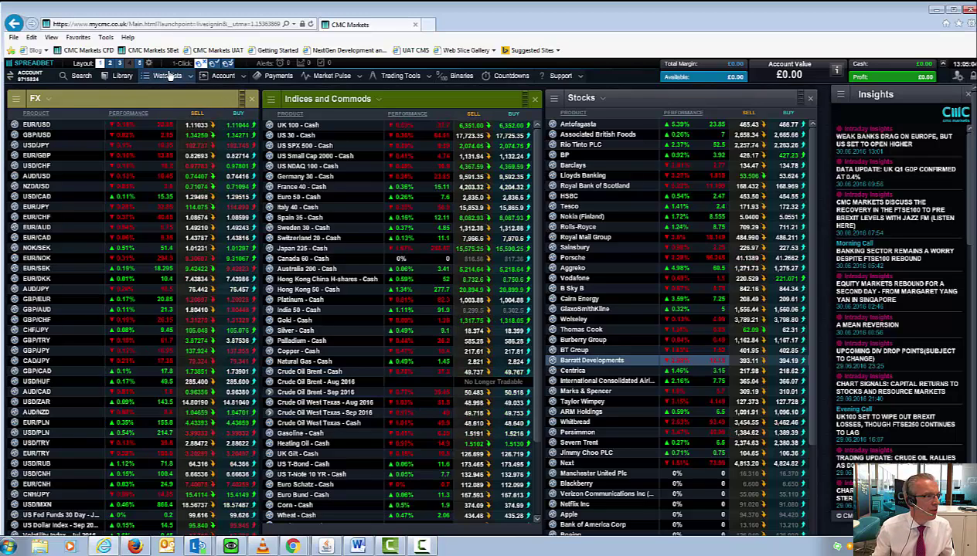
Step: Open the Banks and Insurers watchlist and bring up the Deutsche Bank AG (DE) chart from it
{"action": "left_click", "coordinate": [167, 76]}
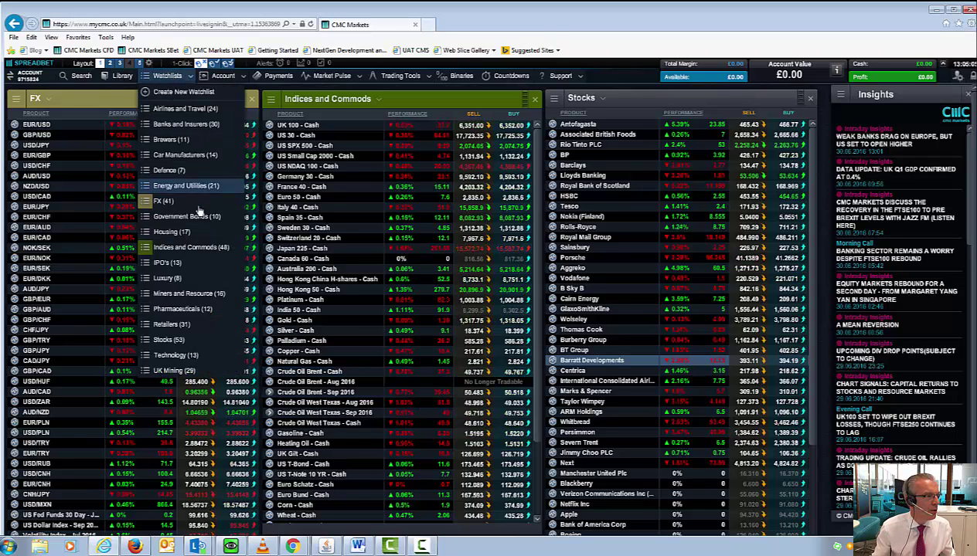
{"action": "left_click", "coordinate": [202, 126]}
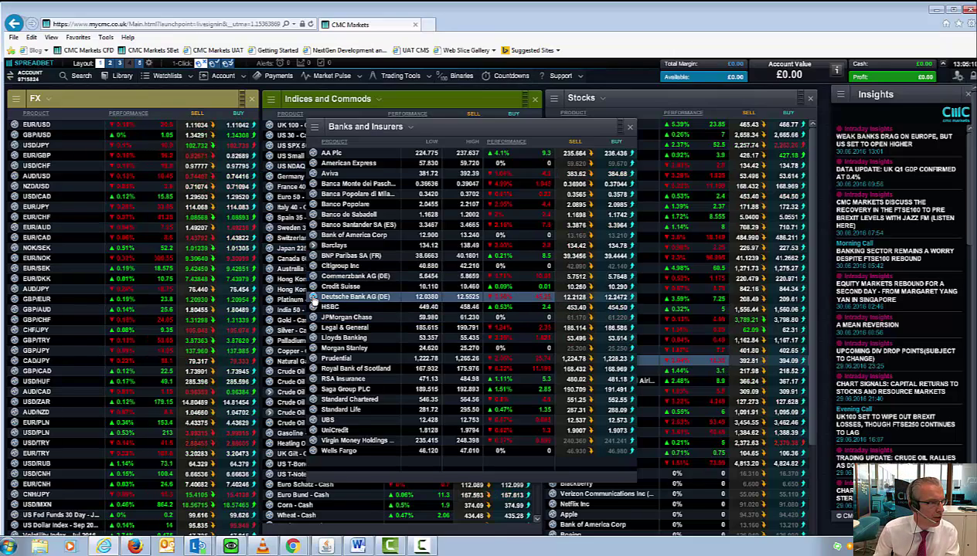
{"action": "right_click", "coordinate": [327, 307]}
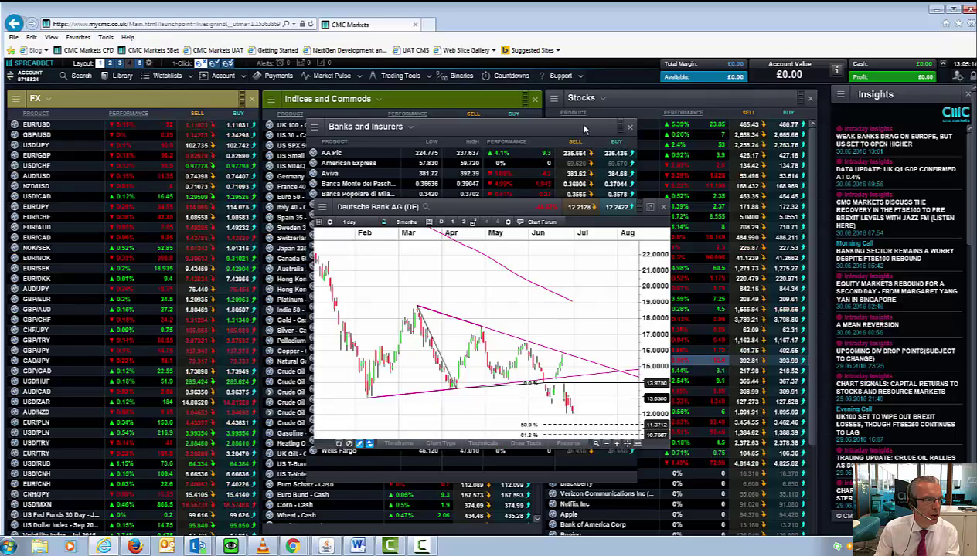
Step: Move the Banks and Insurers watchlist and the Deutsche Bank chart aside, and enlarge the chart across the workspace
{"action": "left_click_drag", "start_coordinate": [585, 130], "coordinate": [457, 132]}
{"action": "left_click", "coordinate": [510, 208]}
{"action": "left_click_drag", "start_coordinate": [506, 209], "coordinate": [332, 134]}
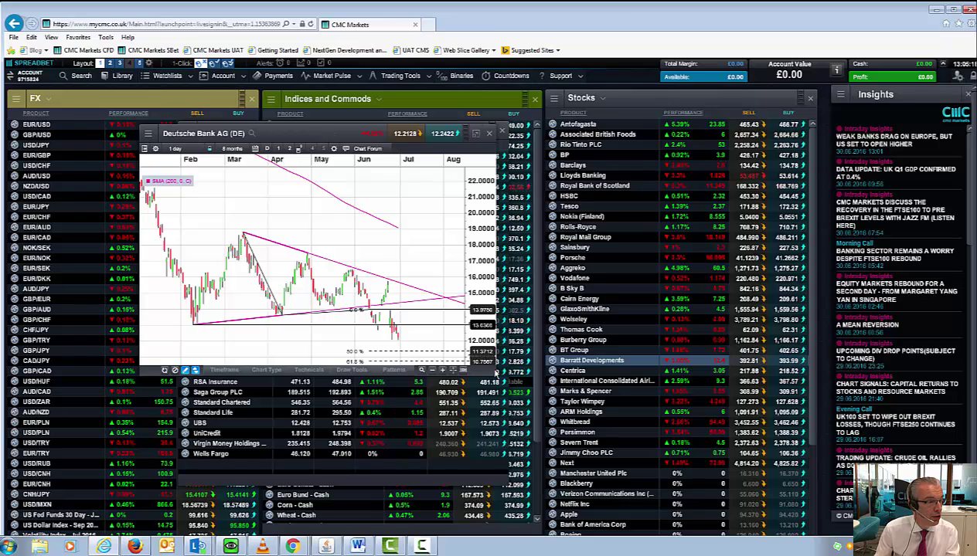
{"action": "left_click_drag", "start_coordinate": [496, 374], "coordinate": [804, 467]}
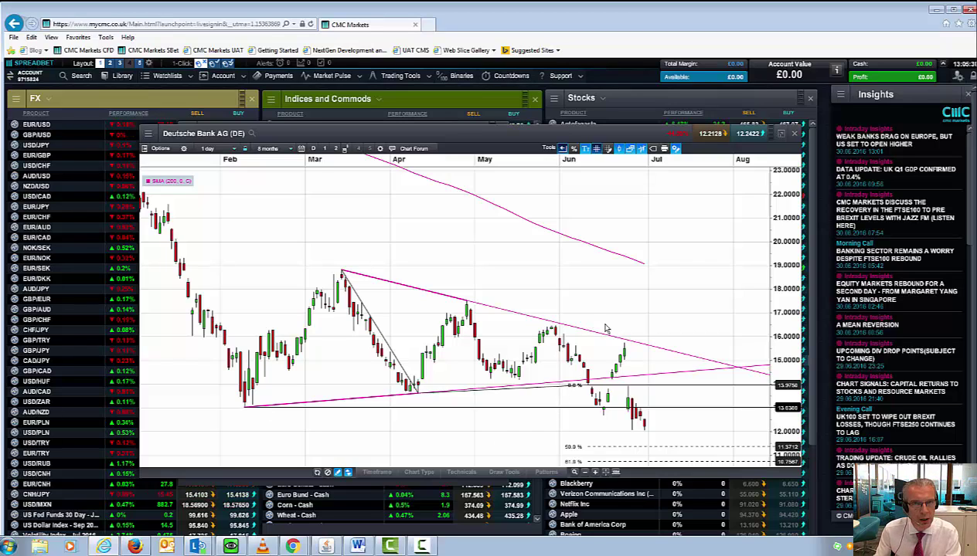
Step: Examine Deutsche Bank's daily price action since late 2015 against its trend lines, support lines and the Fibonacci projections below
{"action": "scroll", "coordinate": [474, 298], "scroll_direction": "down", "scroll_amount": 1}
{"action": "scroll", "coordinate": [476, 298], "scroll_direction": "down", "scroll_amount": 1}
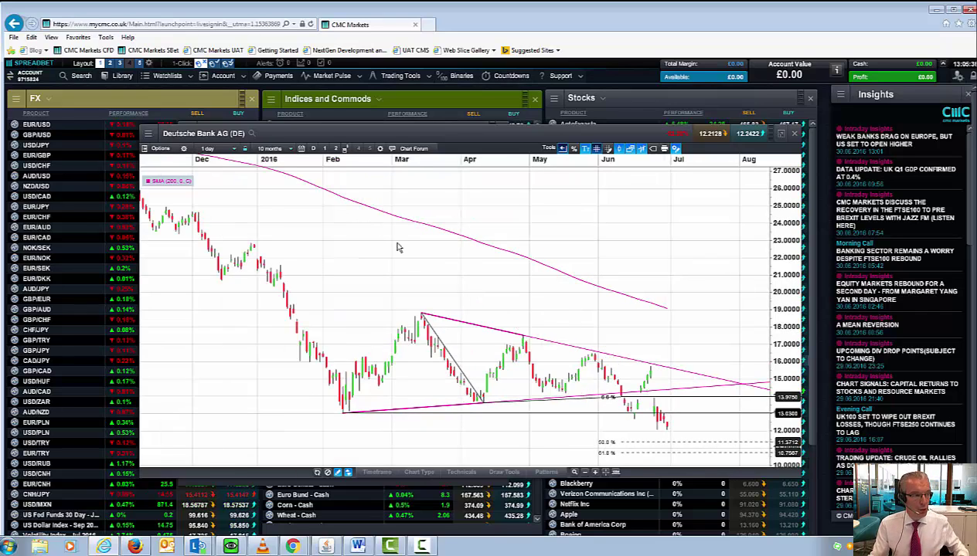
{"action": "scroll", "coordinate": [454, 246], "scroll_direction": "down", "scroll_amount": 1}
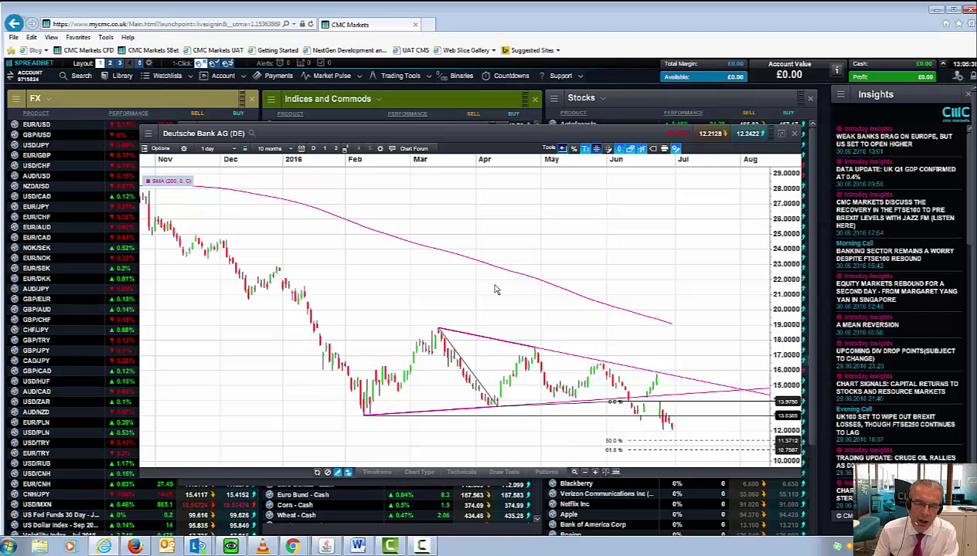
{"action": "scroll", "coordinate": [483, 300], "scroll_direction": "down", "scroll_amount": 2}
{"action": "scroll", "coordinate": [469, 301], "scroll_direction": "up", "scroll_amount": 3}
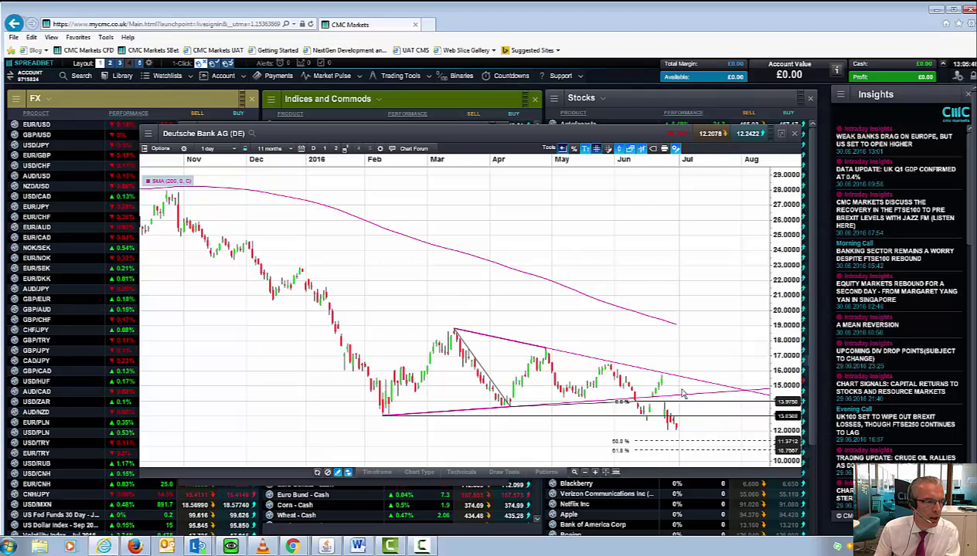
{"action": "left_click", "coordinate": [694, 415]}
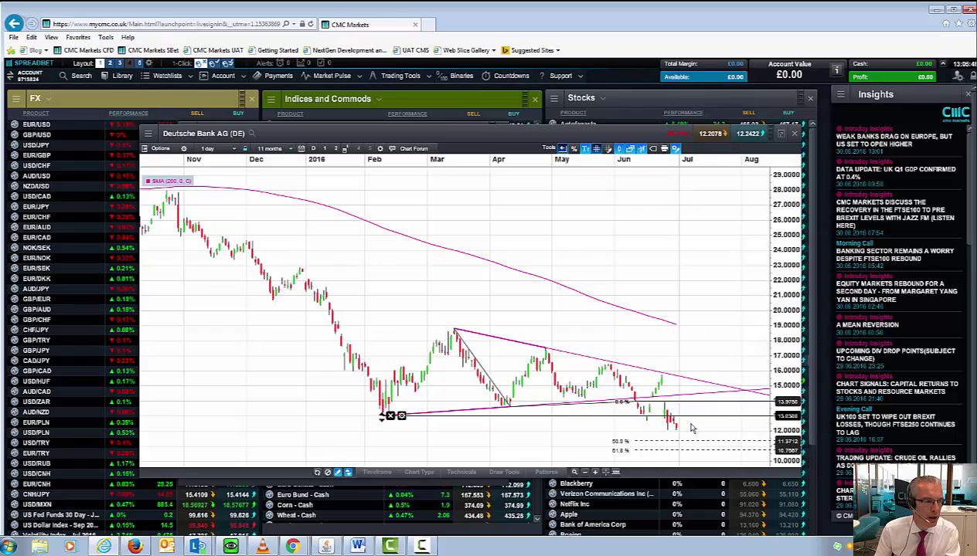
{"action": "scroll", "coordinate": [690, 427], "scroll_direction": "up", "scroll_amount": 2}
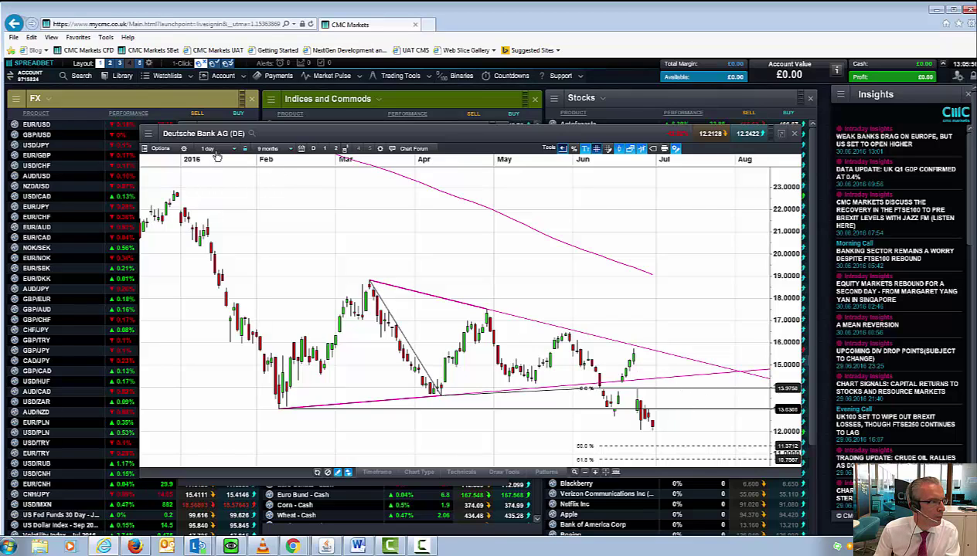
{"action": "scroll", "coordinate": [294, 229], "scroll_direction": "down", "scroll_amount": 1}
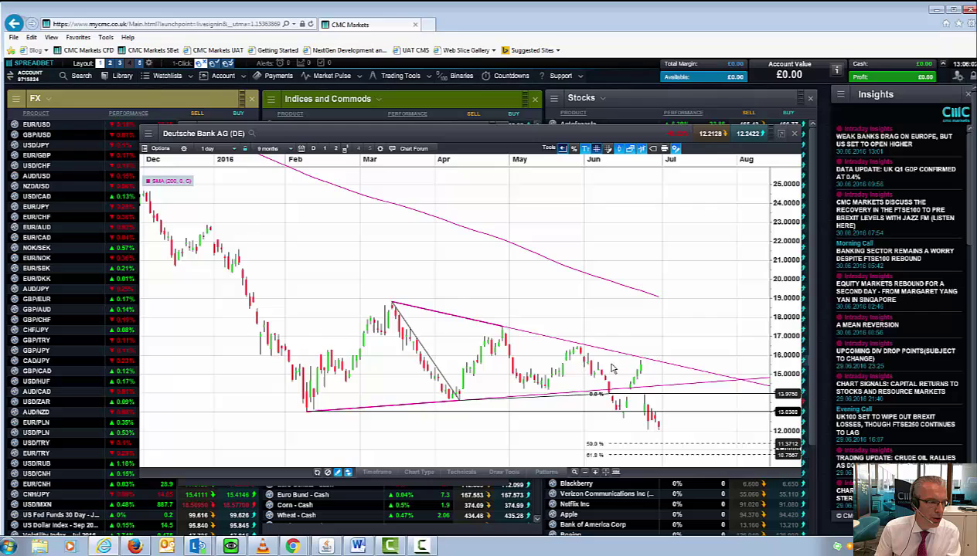
{"action": "scroll", "coordinate": [575, 410], "scroll_direction": "down", "scroll_amount": 2}
{"action": "left_click_drag", "start_coordinate": [576, 410], "coordinate": [571, 376]}
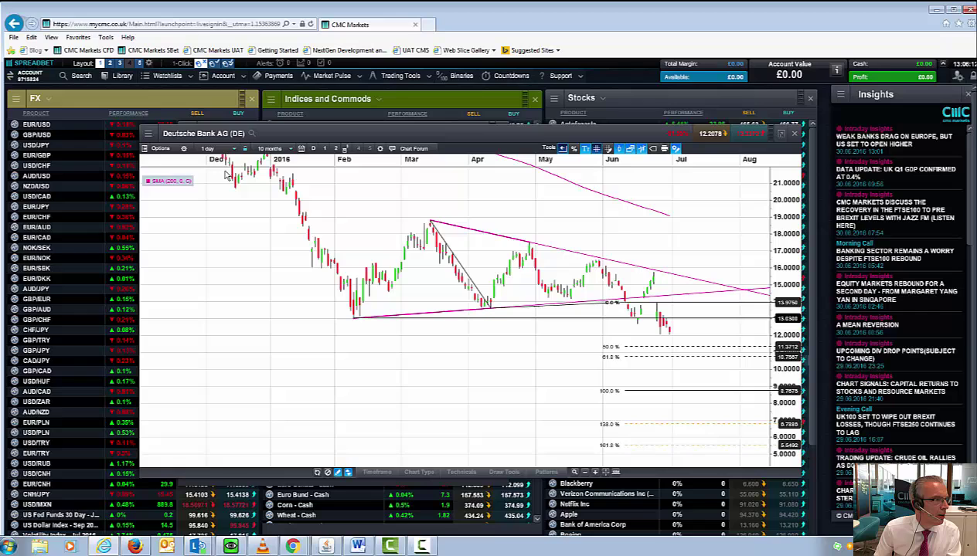
Step: Switch the Deutsche Bank chart to a 1 week interval and review the multi-year price history back to before 2010
{"action": "left_click", "coordinate": [208, 149]}
{"action": "left_click", "coordinate": [240, 319]}
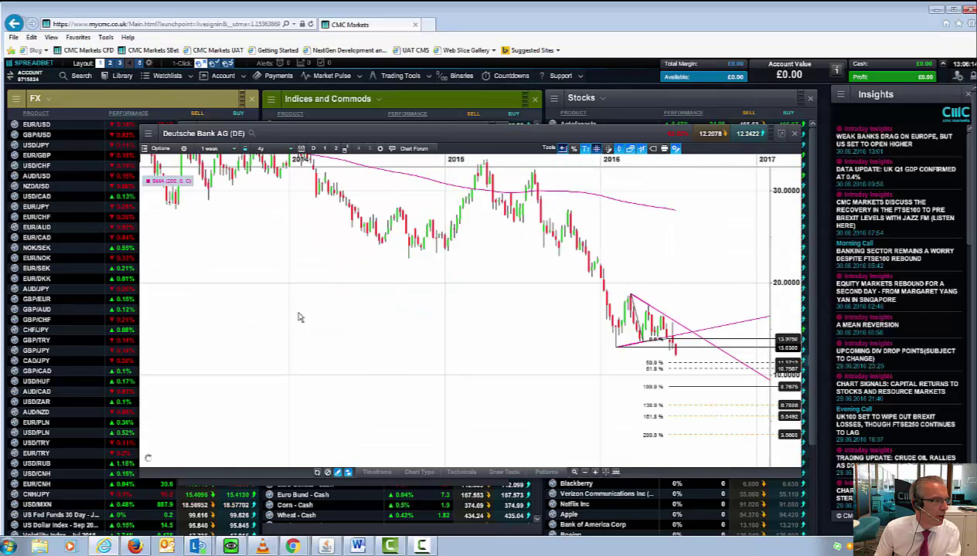
{"action": "left_click", "coordinate": [316, 474]}
{"action": "scroll", "coordinate": [352, 353], "scroll_direction": "down", "scroll_amount": 3}
{"action": "scroll", "coordinate": [351, 347], "scroll_direction": "down", "scroll_amount": 5}
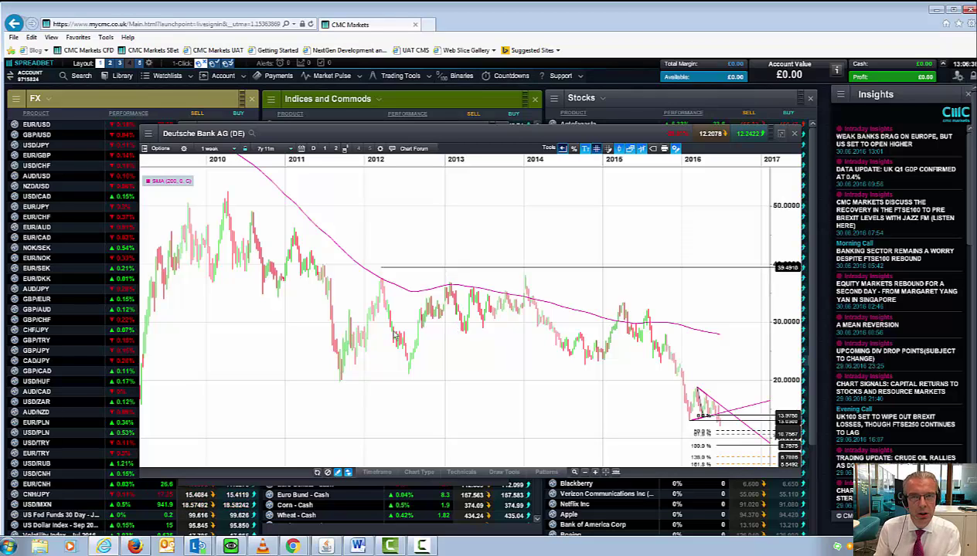
{"action": "scroll", "coordinate": [386, 338], "scroll_direction": "up", "scroll_amount": 1}
{"action": "scroll", "coordinate": [386, 338], "scroll_direction": "up", "scroll_amount": 4}
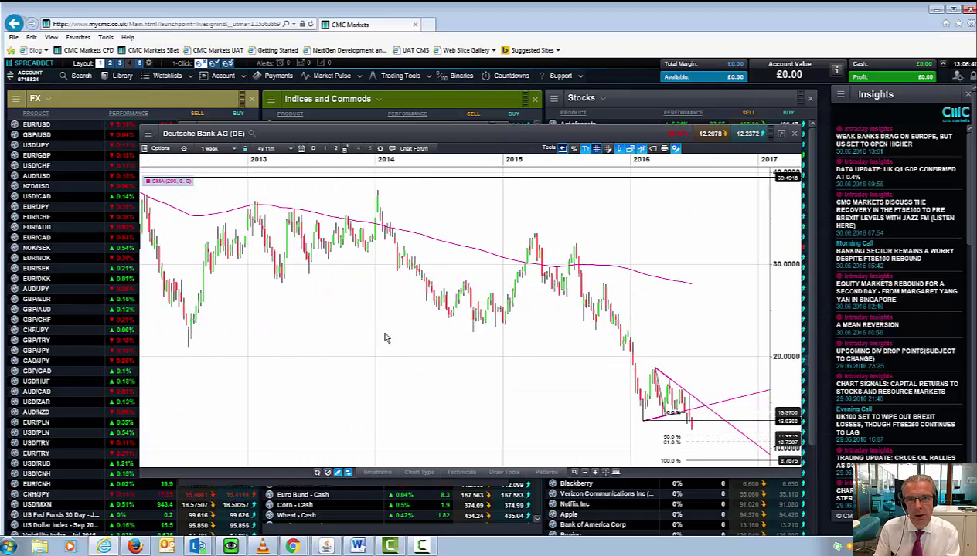
{"action": "scroll", "coordinate": [306, 338], "scroll_direction": "up", "scroll_amount": 1}
{"action": "scroll", "coordinate": [307, 338], "scroll_direction": "up", "scroll_amount": 1}
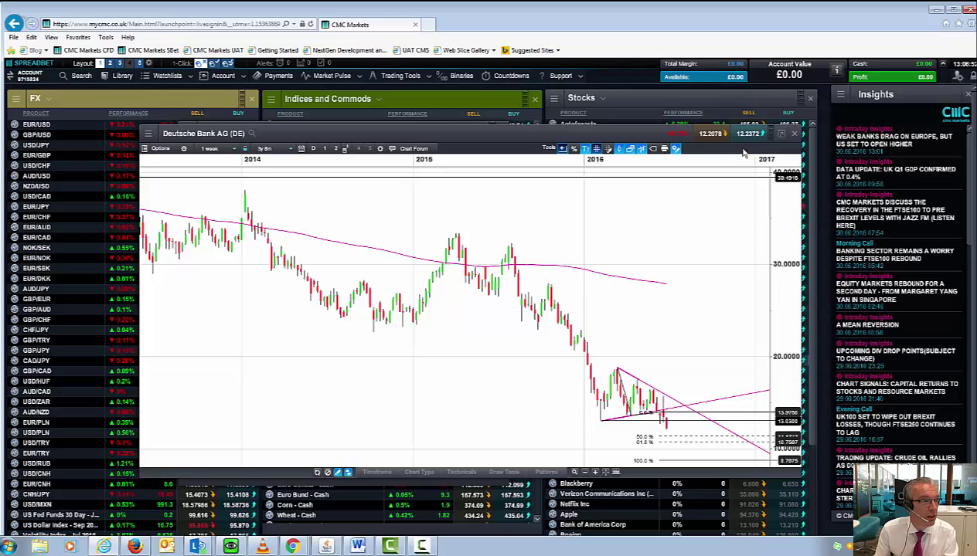
Step: Close the Deutsche Bank chart and open the saved UniCredit chart from the Banks and Insurers watchlist
{"action": "left_click", "coordinate": [795, 135]}
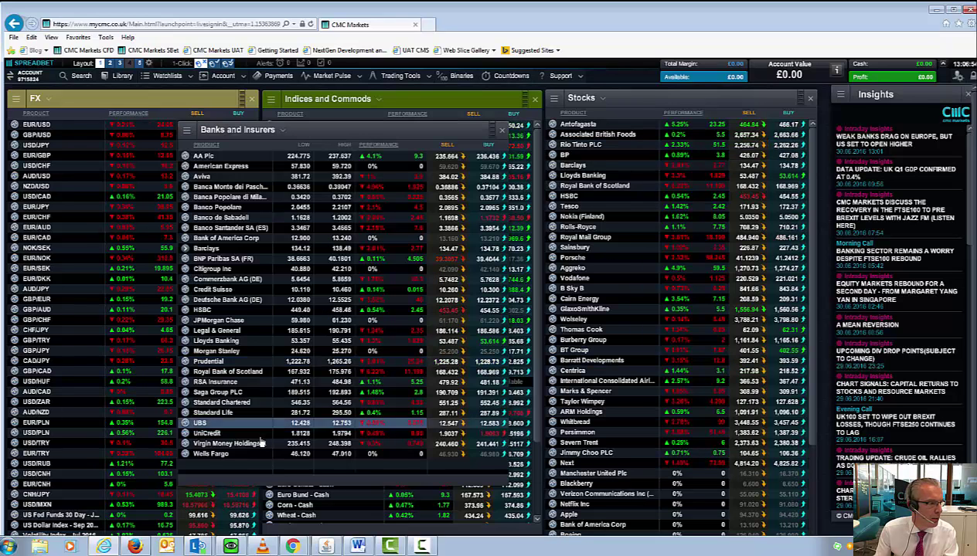
{"action": "left_click", "coordinate": [185, 434]}
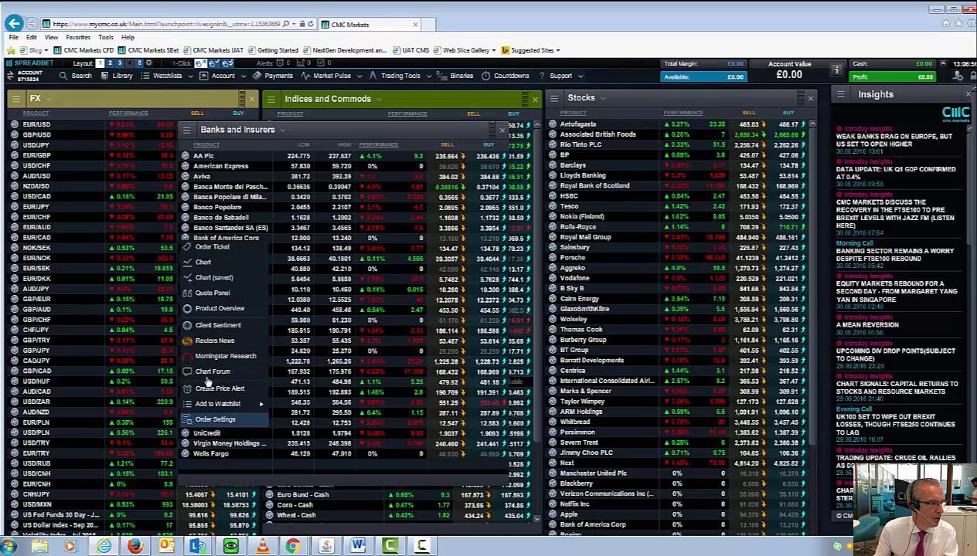
{"action": "left_click", "coordinate": [223, 285]}
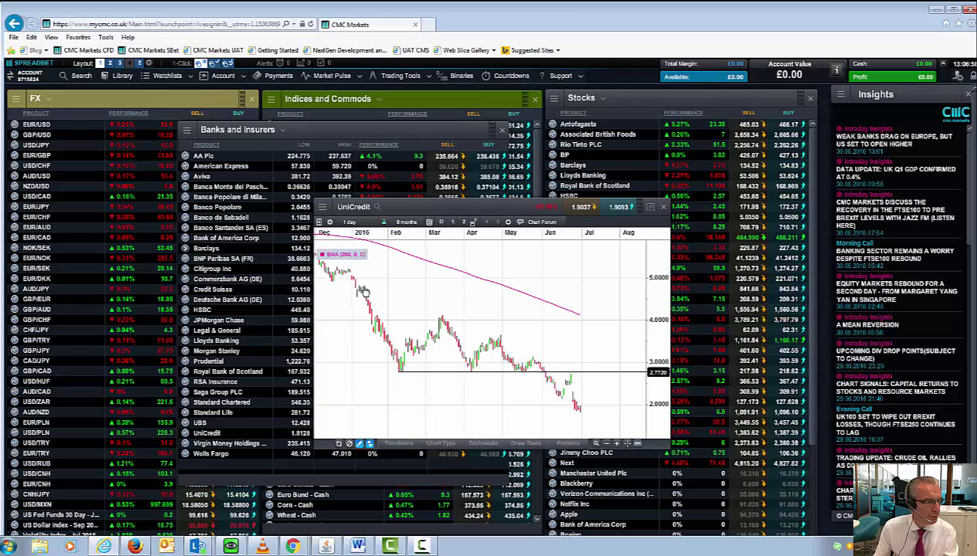
{"action": "scroll", "coordinate": [417, 326], "scroll_direction": "up", "scroll_amount": 2}
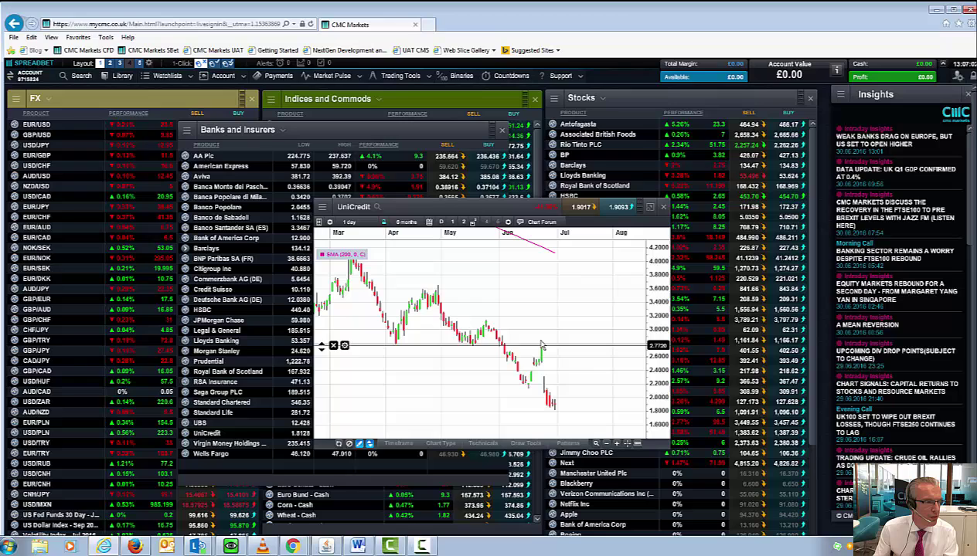
{"action": "scroll", "coordinate": [530, 348], "scroll_direction": "up", "scroll_amount": 1}
{"action": "scroll", "coordinate": [530, 348], "scroll_direction": "down", "scroll_amount": 1}
Step: Set the UniCredit chart to a 1 week interval and show its price history back to 2012
{"action": "left_click", "coordinate": [349, 222]}
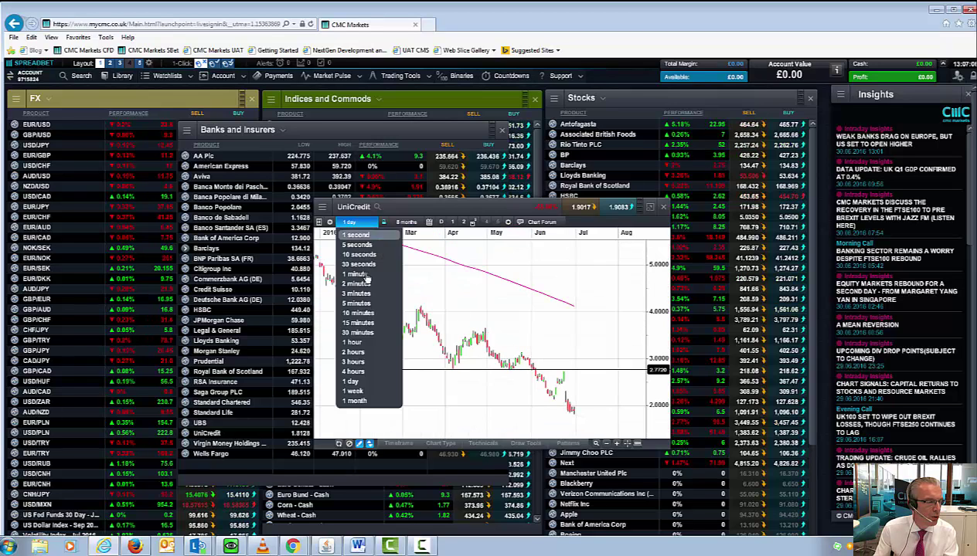
{"action": "left_click", "coordinate": [354, 391]}
{"action": "scroll", "coordinate": [378, 350], "scroll_direction": "down", "scroll_amount": 4}
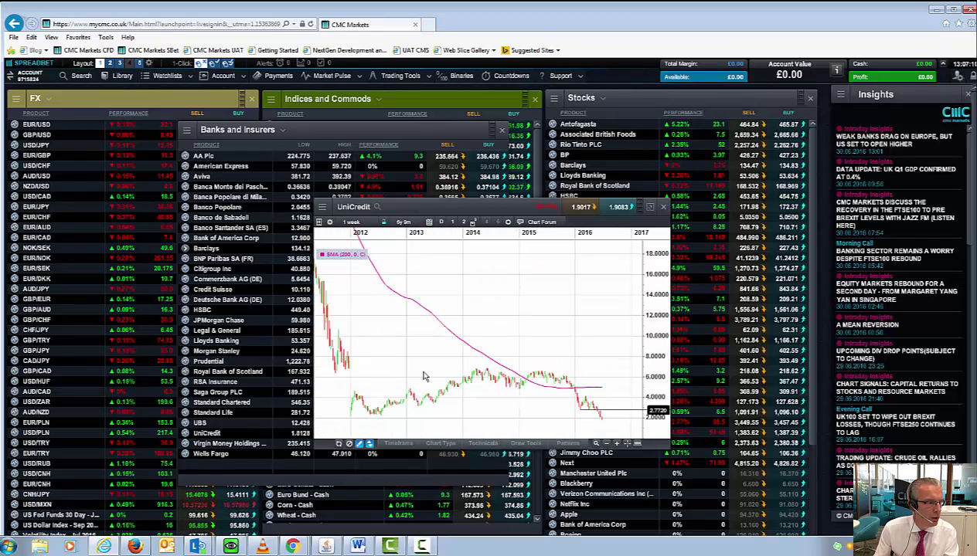
{"action": "scroll", "coordinate": [379, 414], "scroll_direction": "down", "scroll_amount": 1}
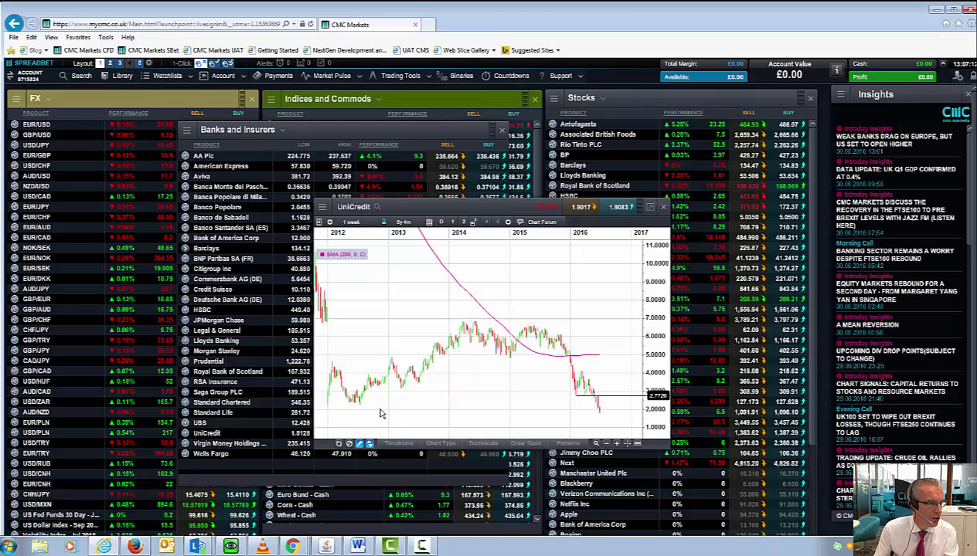
Step: Draw a horizontal S/R Line on the UniCredit chart at the early 2012 low, at about 2.20
{"action": "left_click", "coordinate": [524, 444]}
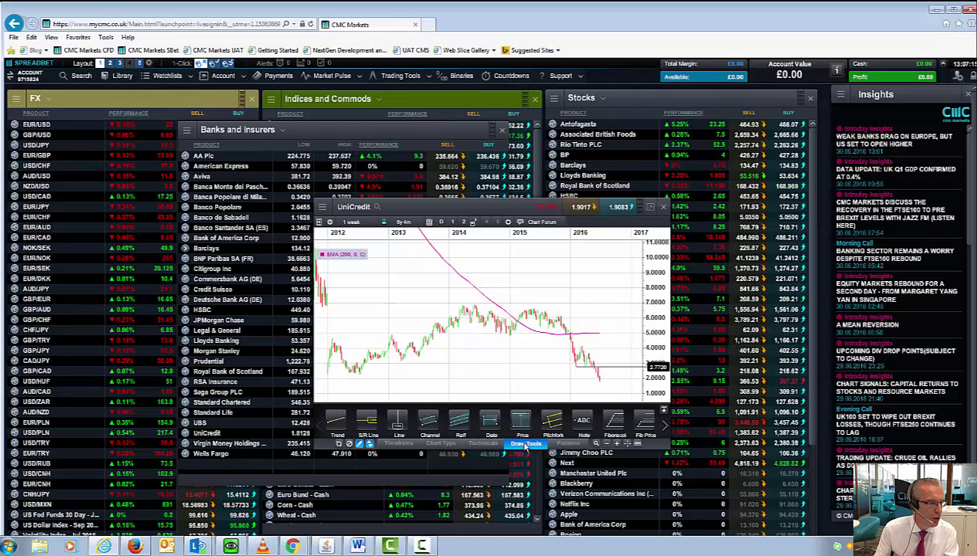
{"action": "left_click", "coordinate": [369, 422]}
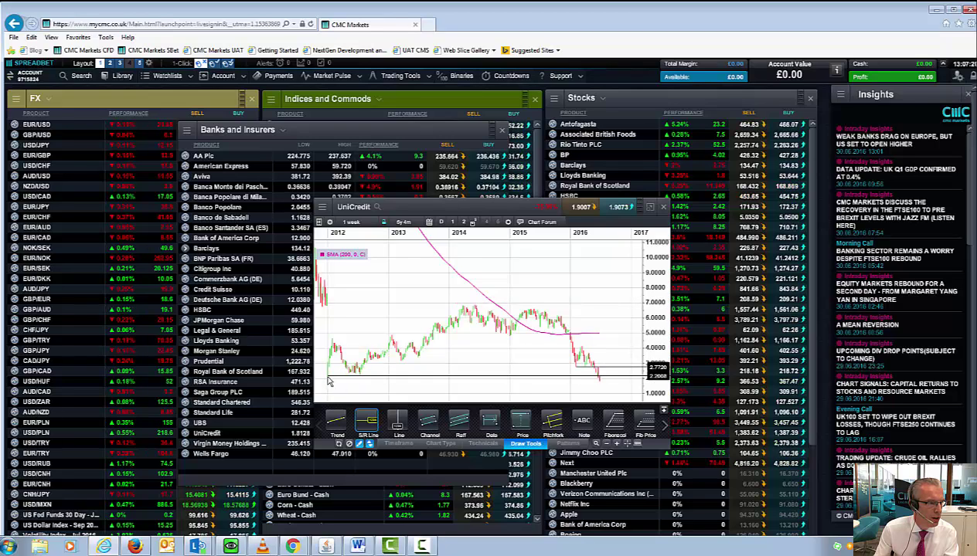
{"action": "left_click", "coordinate": [328, 379]}
Step: Reposition the UniCredit chart window over the watchlist and enlarge it to show more of the price history
{"action": "scroll", "coordinate": [416, 377], "scroll_direction": "up", "scroll_amount": 2}
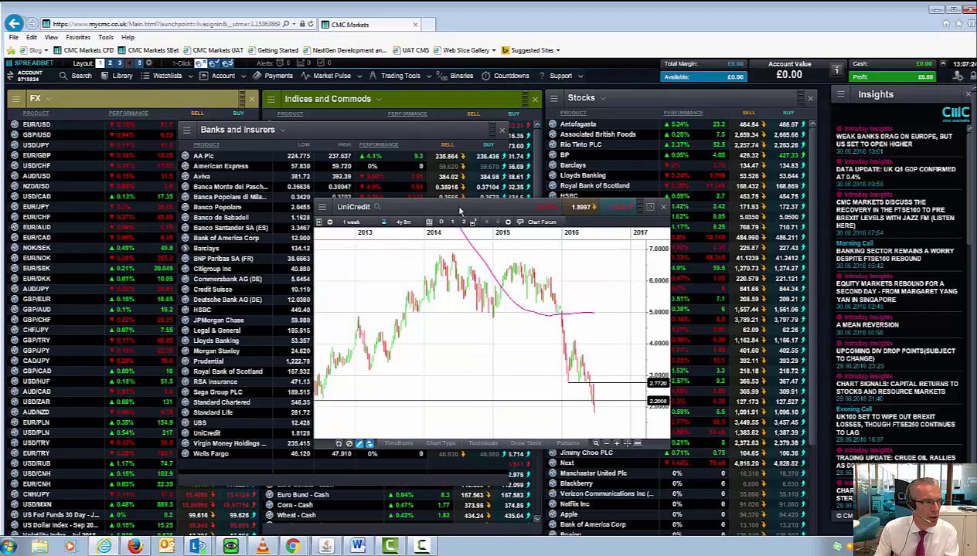
{"action": "left_click_drag", "start_coordinate": [459, 210], "coordinate": [359, 183]}
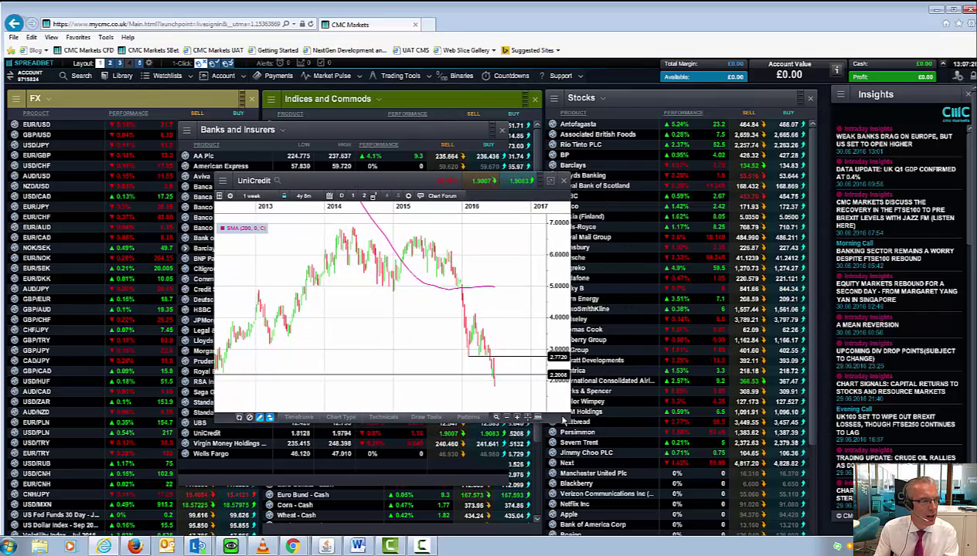
{"action": "left_click_drag", "start_coordinate": [563, 419], "coordinate": [663, 464]}
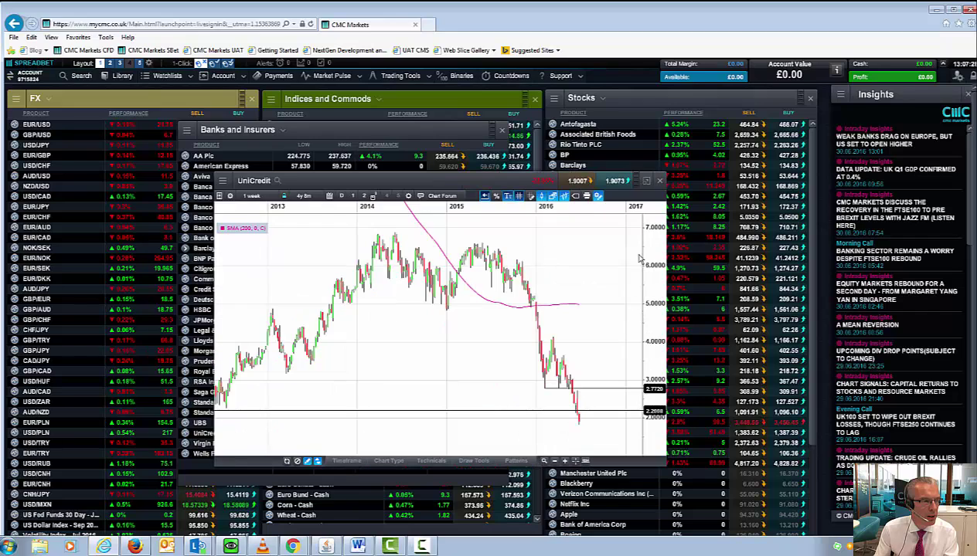
Step: Close the UniCredit chart and the Banks and Insurers watchlist
{"action": "left_click", "coordinate": [658, 183]}
{"action": "left_click", "coordinate": [500, 129]}
Step: Open the GBP/USD chart from the FX watchlist, then move and enlarge its window across the workspace
{"action": "left_click", "coordinate": [15, 135]}
{"action": "left_click", "coordinate": [33, 161]}
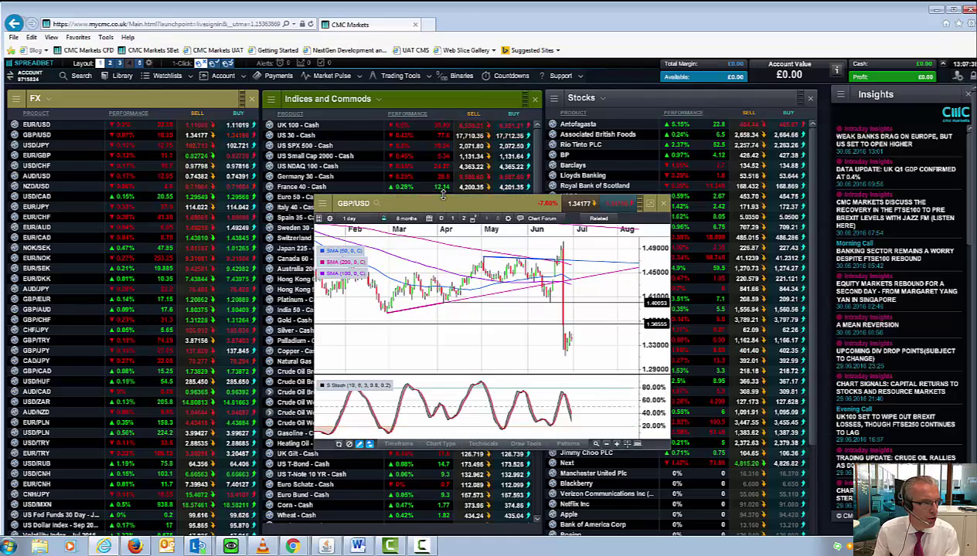
{"action": "left_click_drag", "start_coordinate": [442, 195], "coordinate": [256, 126]}
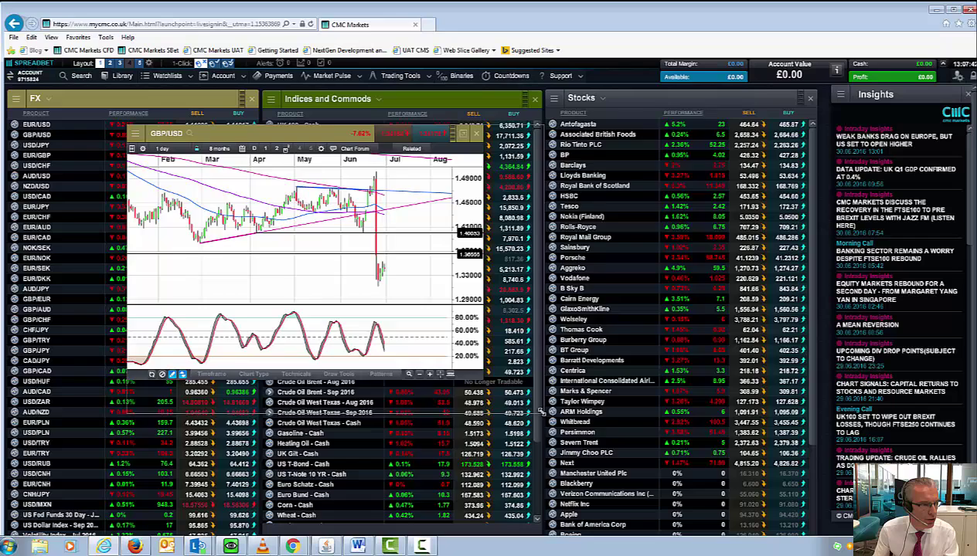
{"action": "left_click_drag", "start_coordinate": [541, 411], "coordinate": [754, 494]}
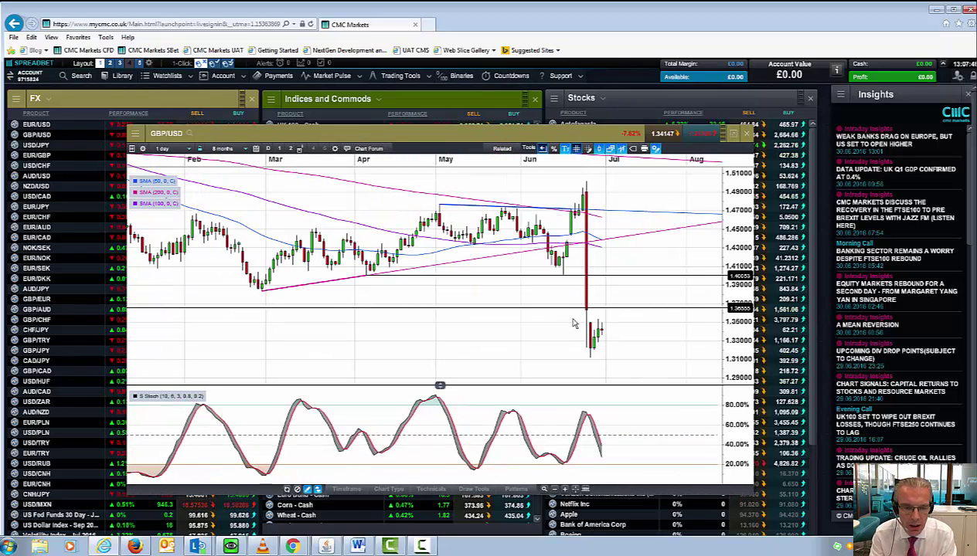
Step: Examine GBP/USD's late June drop and the latest daily candles against the horizontal lines at 1.40053 and 1.36555
{"action": "left_click", "coordinate": [560, 276]}
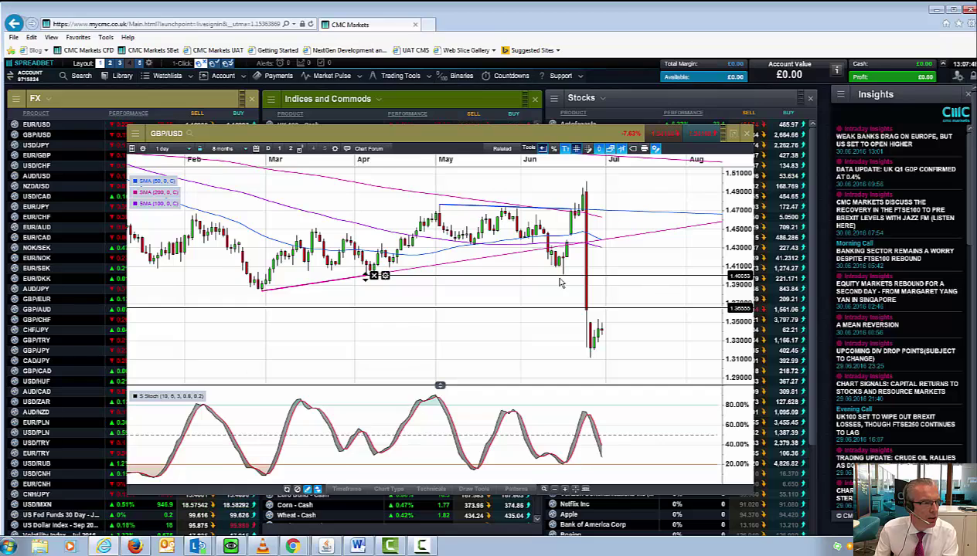
{"action": "scroll", "coordinate": [560, 278], "scroll_direction": "up", "scroll_amount": 1}
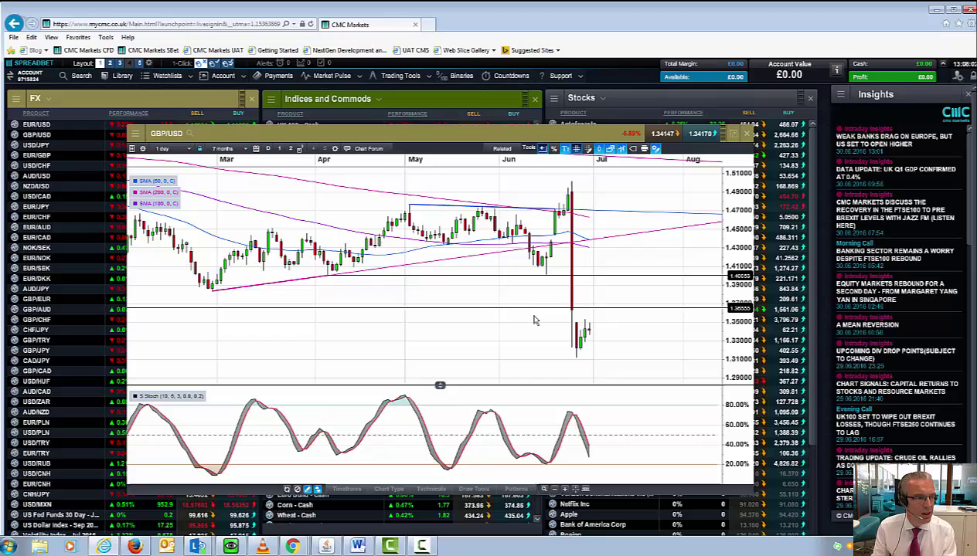
{"action": "scroll", "coordinate": [533, 319], "scroll_direction": "up", "scroll_amount": 1}
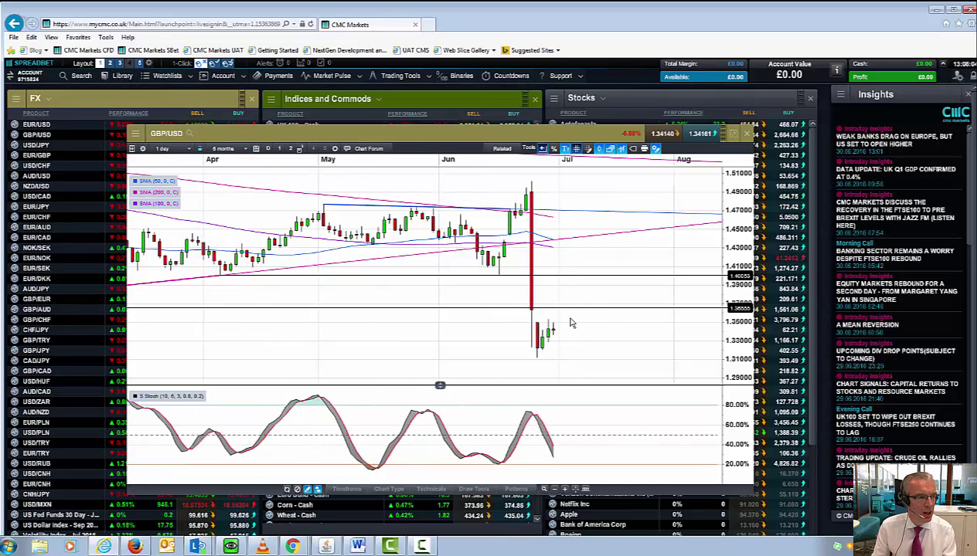
{"action": "scroll", "coordinate": [565, 327], "scroll_direction": "up", "scroll_amount": 1}
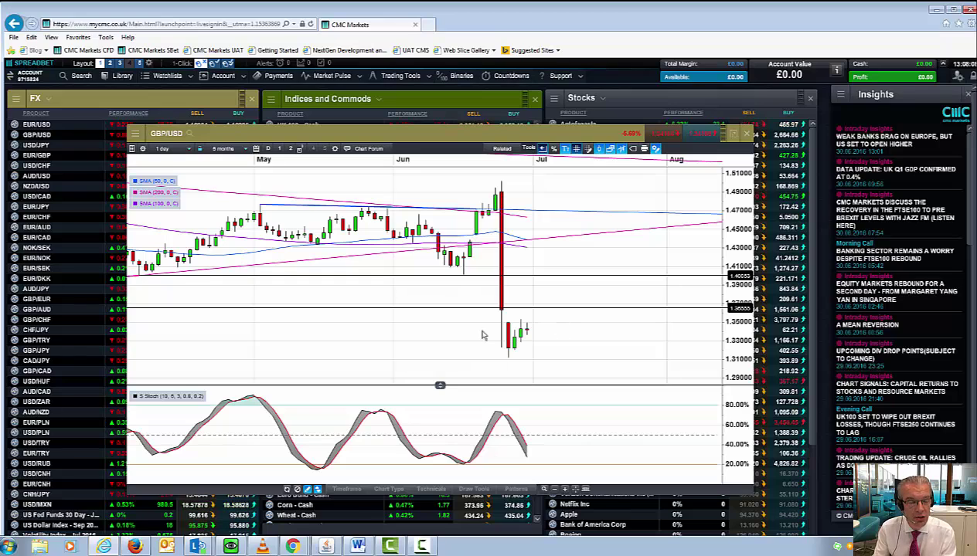
Step: Compare GBP/USD's latest daily candles with the March to June price history, the trendlines and the 1.36555 and 1.40053 levels
{"action": "scroll", "coordinate": [435, 323], "scroll_direction": "up", "scroll_amount": 1}
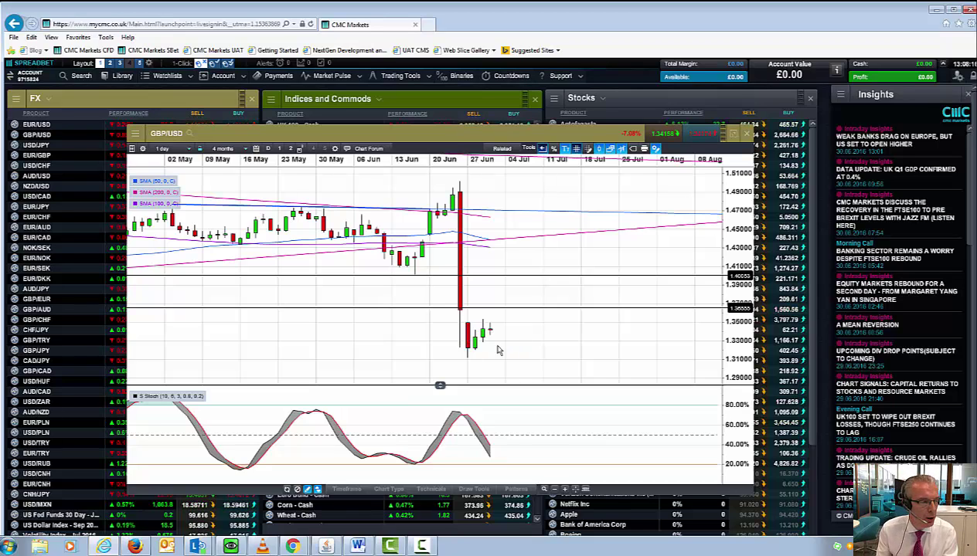
{"action": "mouse_move", "coordinate": [364, 311]}
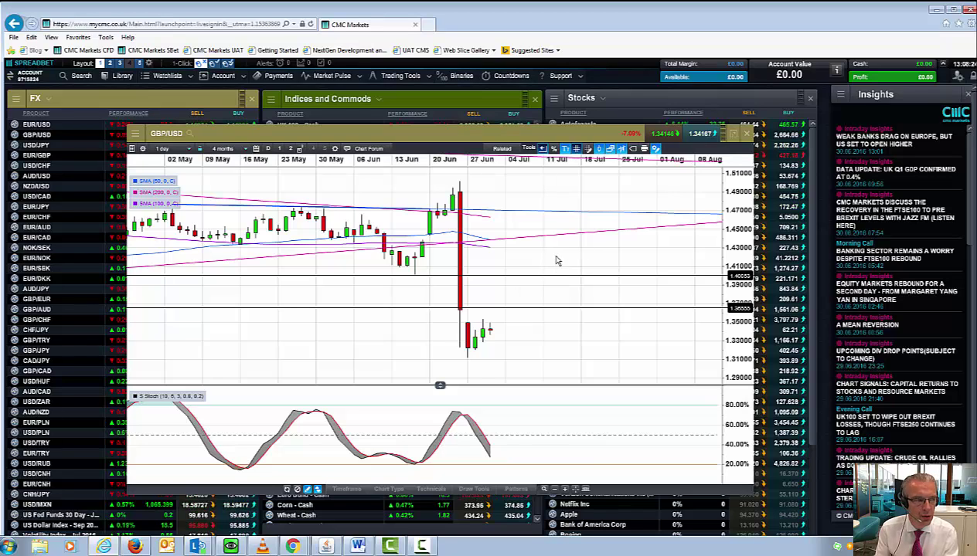
{"action": "scroll", "coordinate": [459, 315], "scroll_direction": "down", "scroll_amount": 2}
{"action": "scroll", "coordinate": [459, 315], "scroll_direction": "down", "scroll_amount": 2}
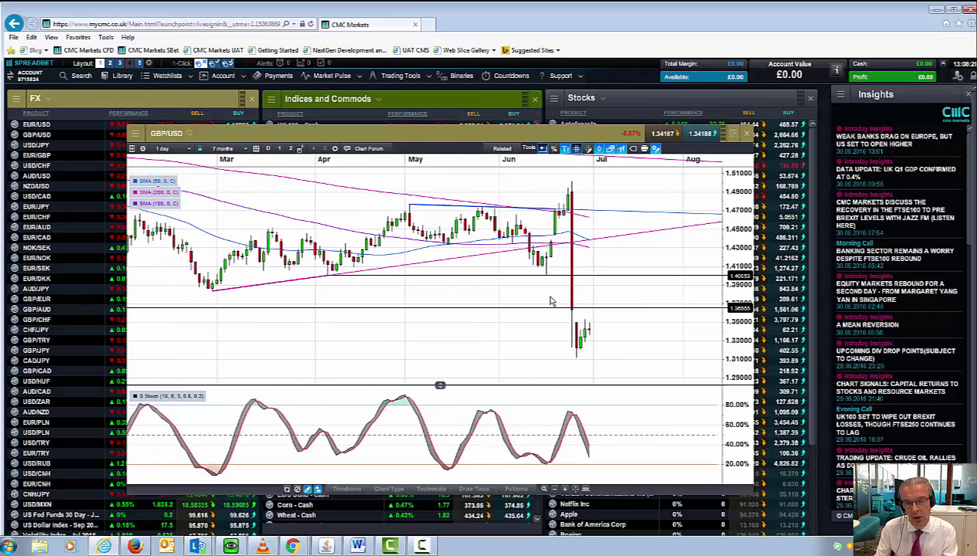
{"action": "scroll", "coordinate": [510, 315], "scroll_direction": "up", "scroll_amount": 2}
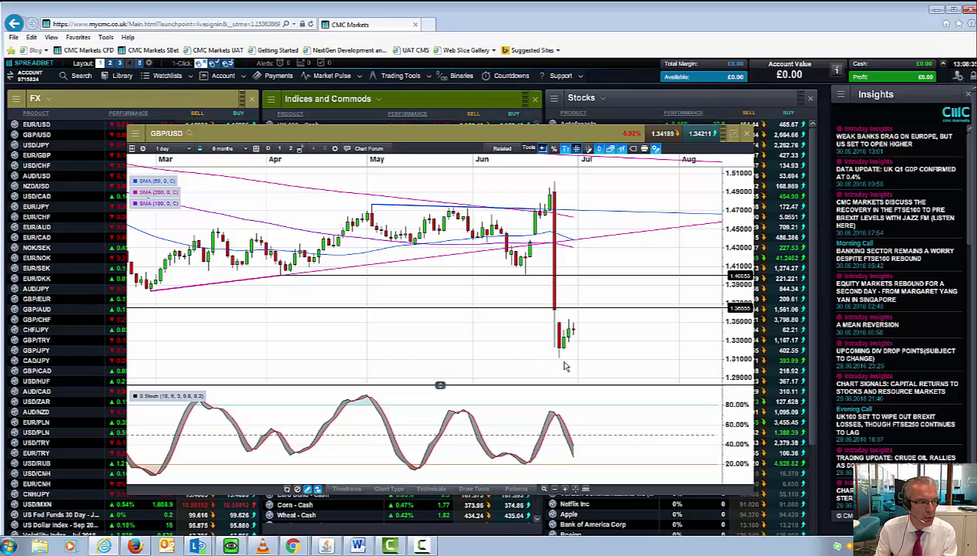
{"action": "scroll", "coordinate": [566, 351], "scroll_direction": "up", "scroll_amount": 2}
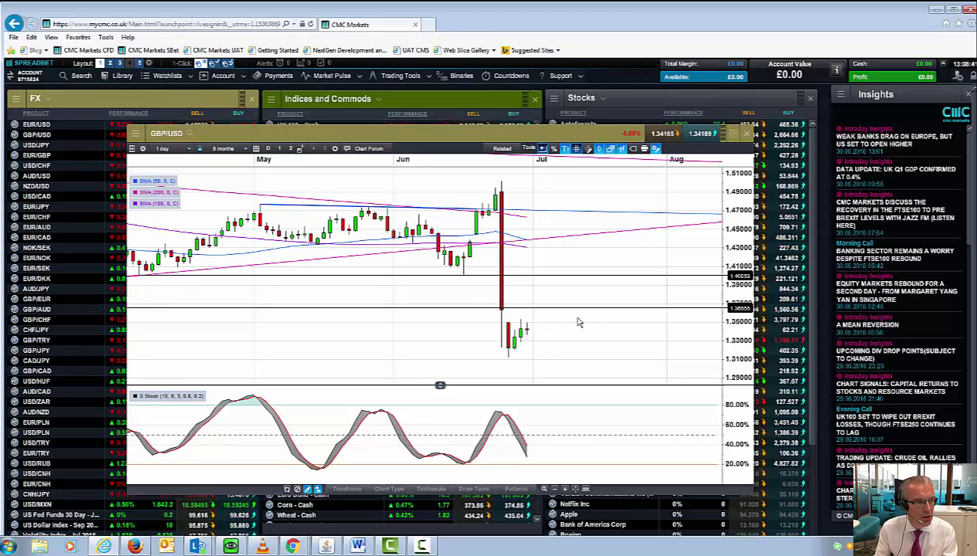
{"action": "scroll", "coordinate": [560, 325], "scroll_direction": "down", "scroll_amount": 1}
{"action": "scroll", "coordinate": [561, 325], "scroll_direction": "down", "scroll_amount": 1}
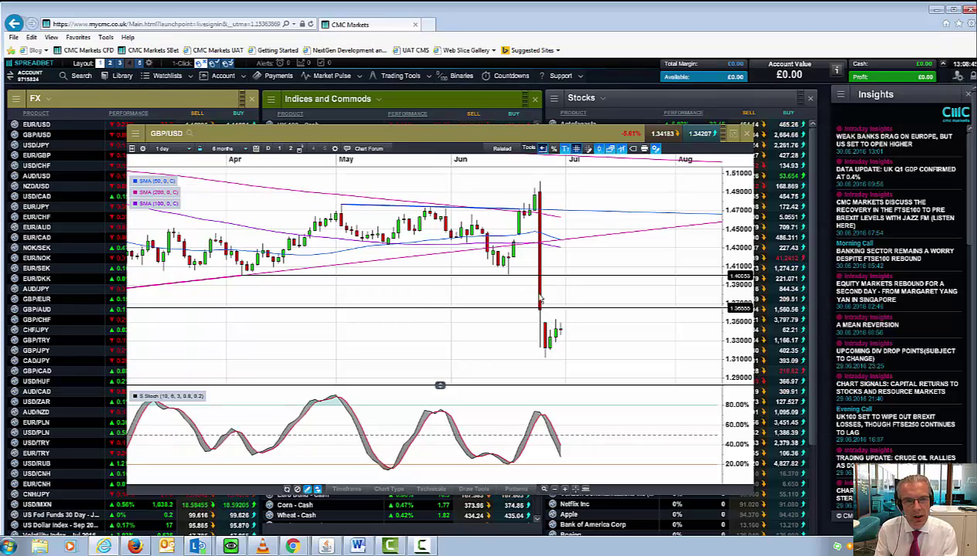
{"action": "scroll", "coordinate": [592, 337], "scroll_direction": "up", "scroll_amount": 1}
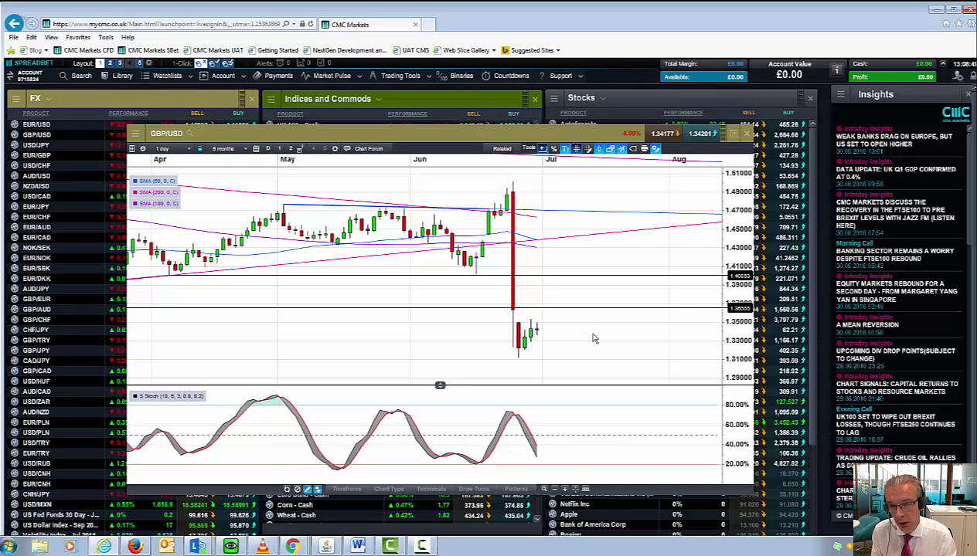